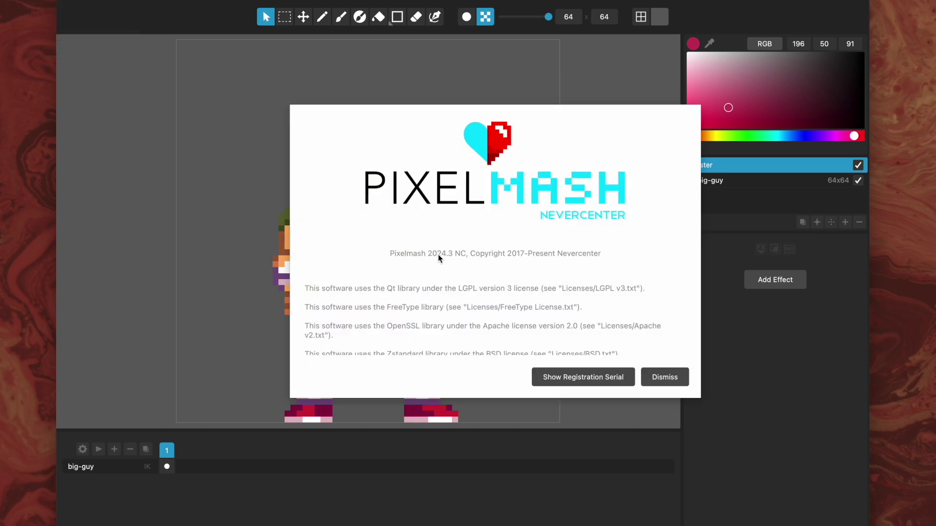
Dismiss the About Pixelmash 2024.3 window, then zoom in and recentre the 64×64 big-guy sprite.
left_click(664, 377)
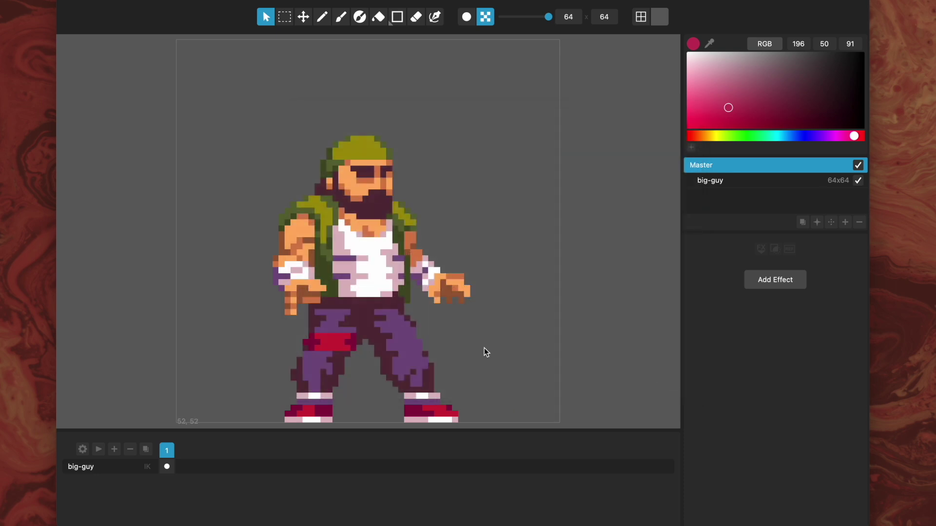
scroll(484, 348, "up", 3)
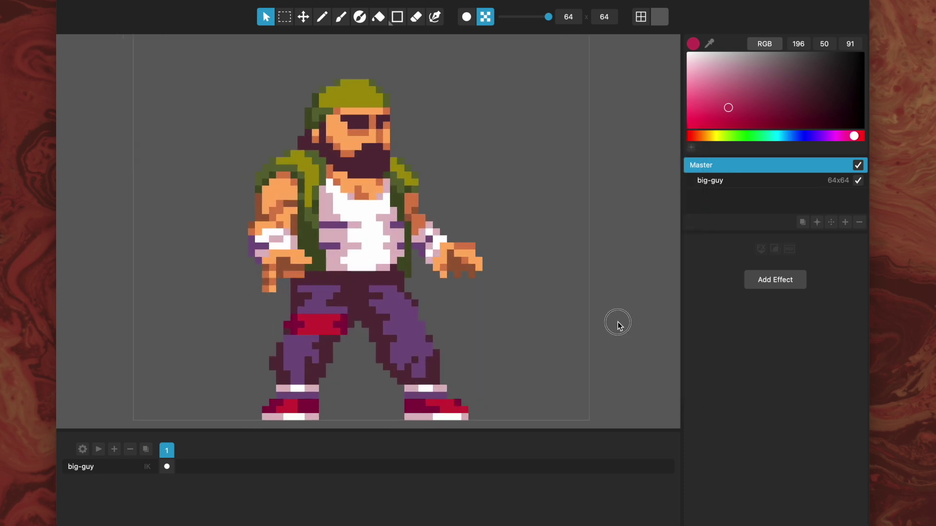
left_click_drag(618, 326, 620, 328)
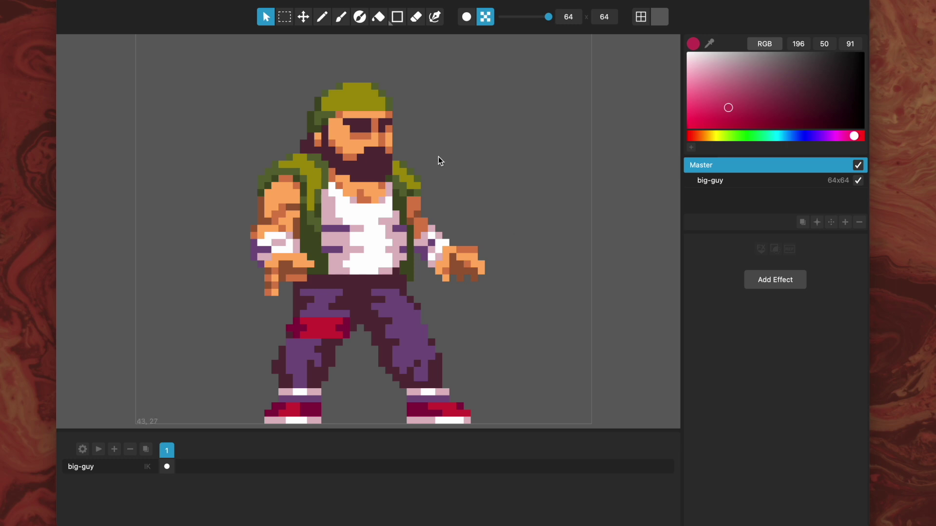
On the big-guy layer, trial-move a Rectangle Select marquee of the head, then undo and clear it.
left_click(728, 186)
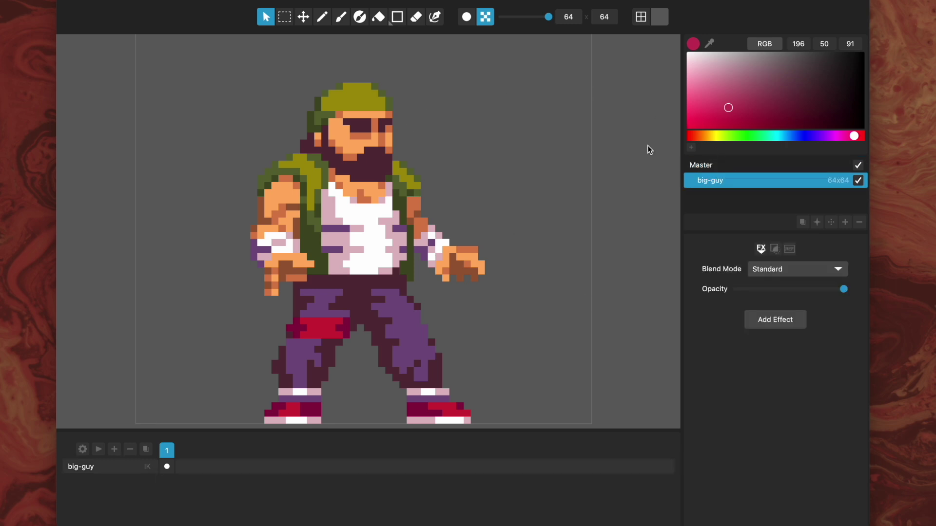
left_click(284, 17)
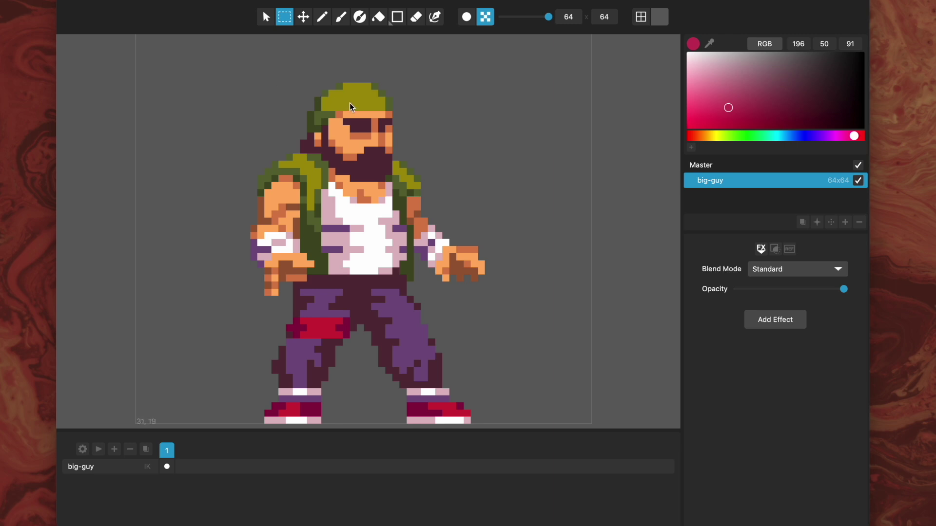
left_click_drag(252, 73, 427, 174)
left_click_drag(339, 147, 353, 120)
key("super+z")
left_click(480, 142)
Marquee the head, add the torso and left shoulder, and drag the combined selection up-right.
left_click_drag(286, 61, 399, 161)
left_click_drag(449, 111, 328, 261)
left_click_drag(236, 153, 378, 224)
left_click_drag(357, 171, 443, 197)
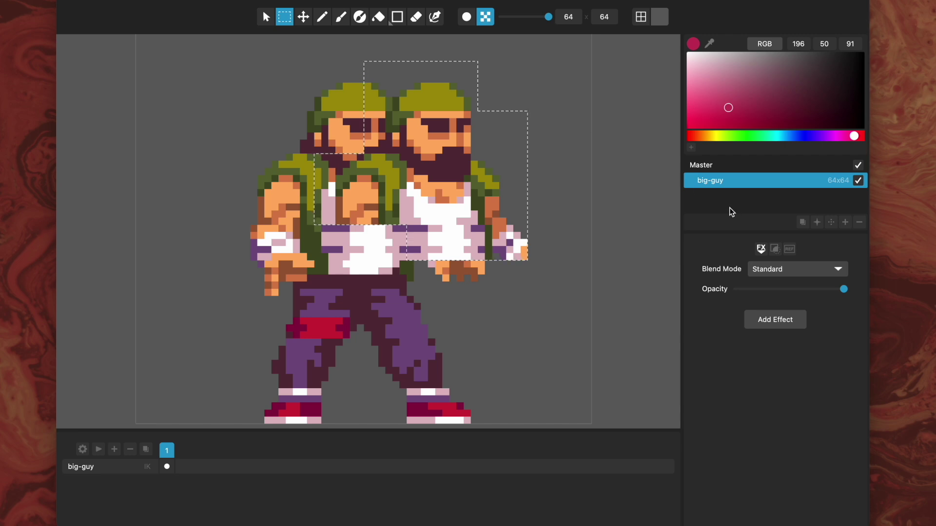
Undo the move, colour-select the dark beard, add neck and shirt colours, trim, then clear.
key("ctrl+z")
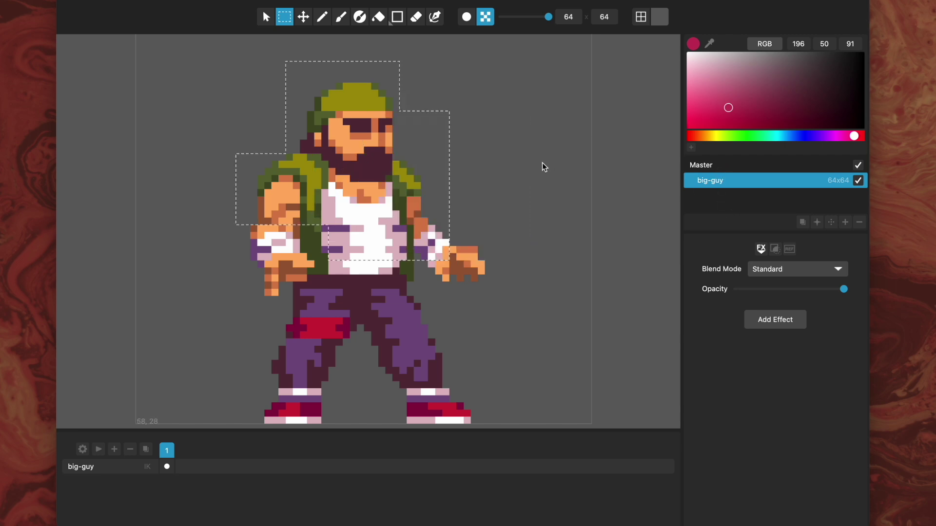
key("ctrl+z")
double_click(378, 166)
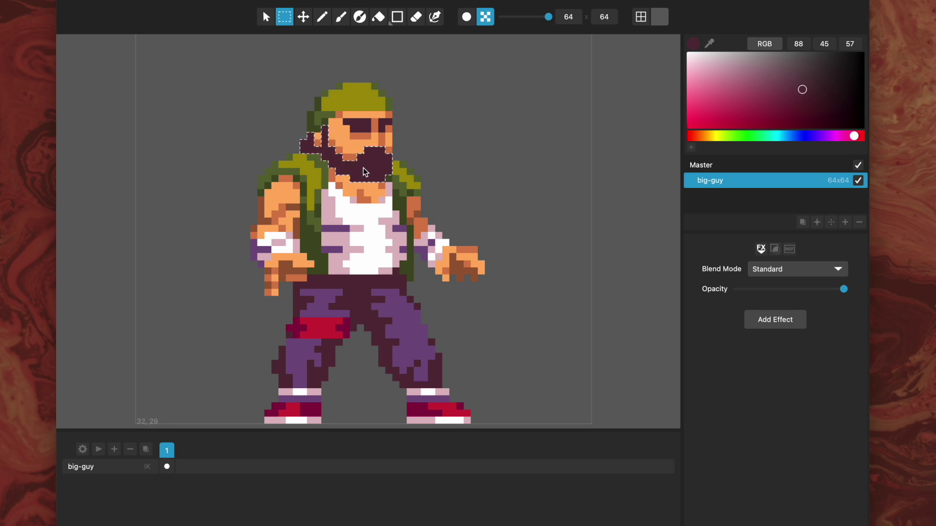
left_click(370, 186, "alt")
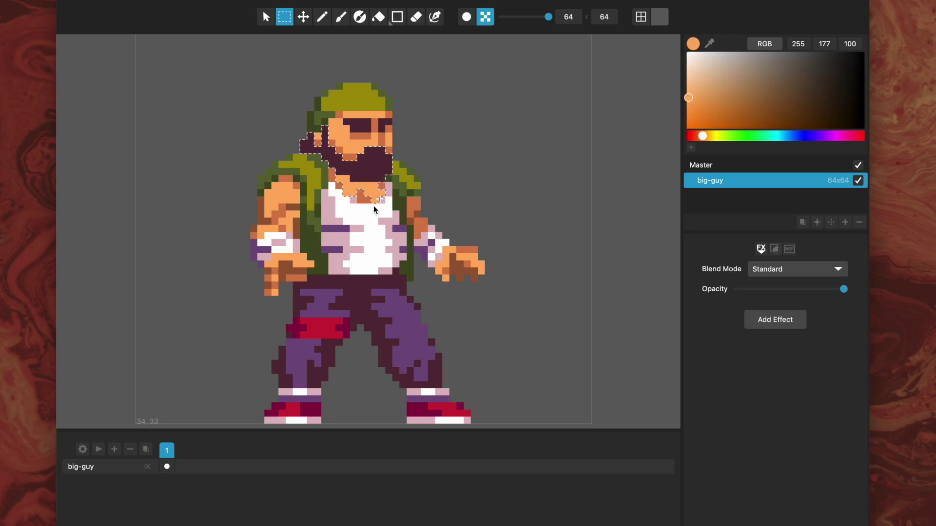
left_click(373, 209, "alt")
left_click(374, 212, "shift")
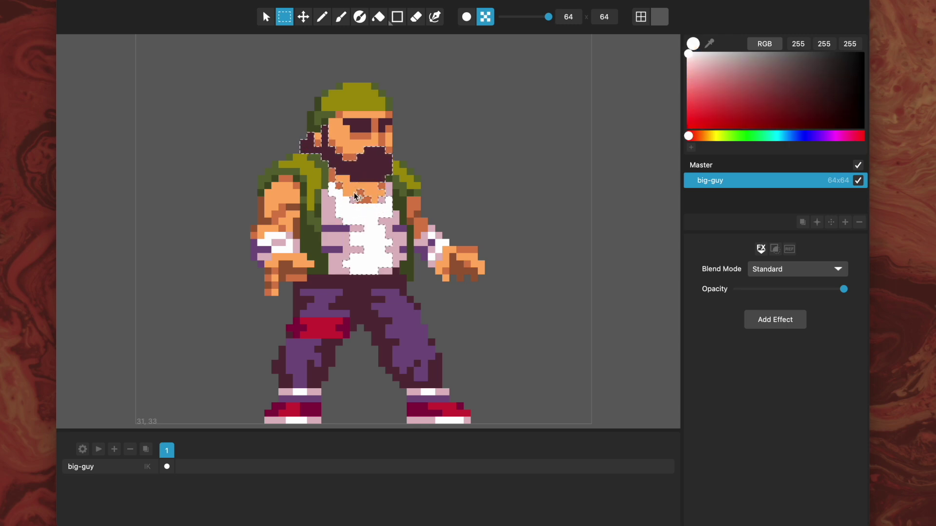
left_click_drag(434, 146, 317, 221)
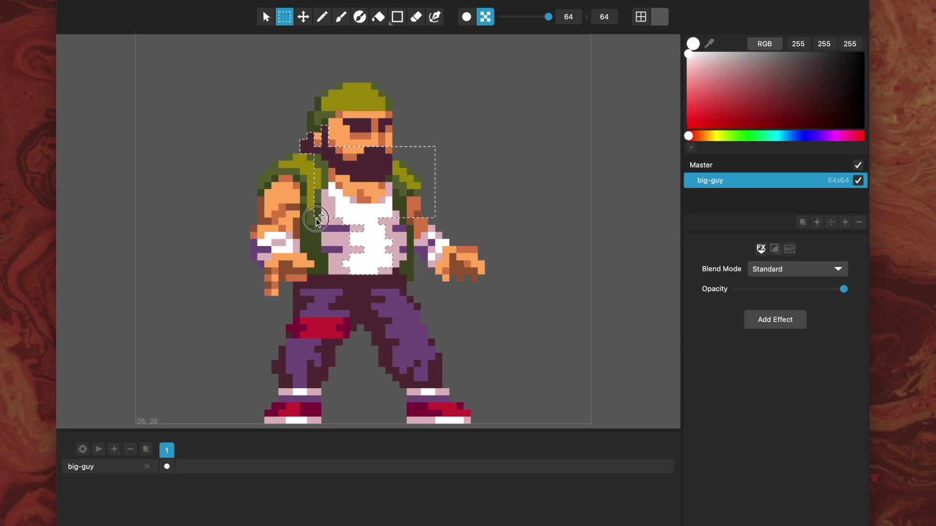
left_click(372, 104)
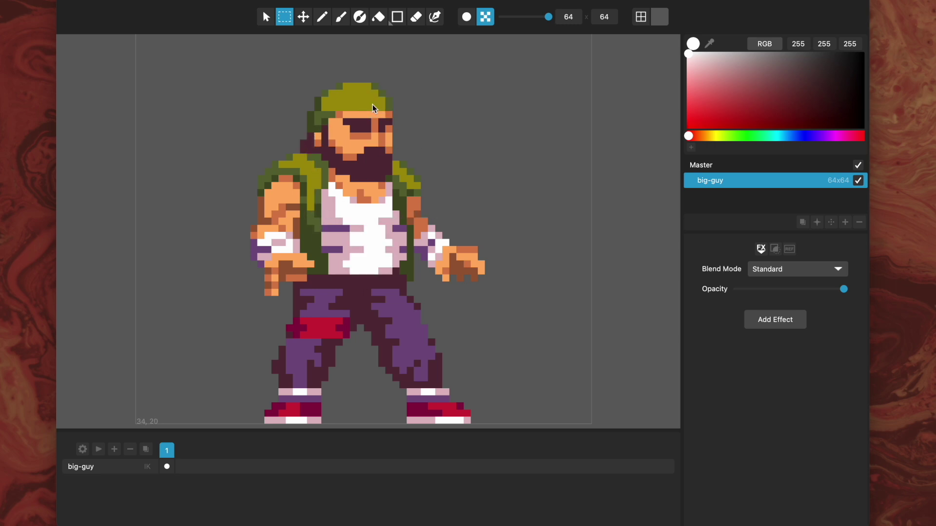
Colour-select the olive cap and the face's skin tones, lift them, then undo and deselect.
left_click(365, 101, "alt")
left_click(367, 108, "shift")
left_click(366, 116, "alt")
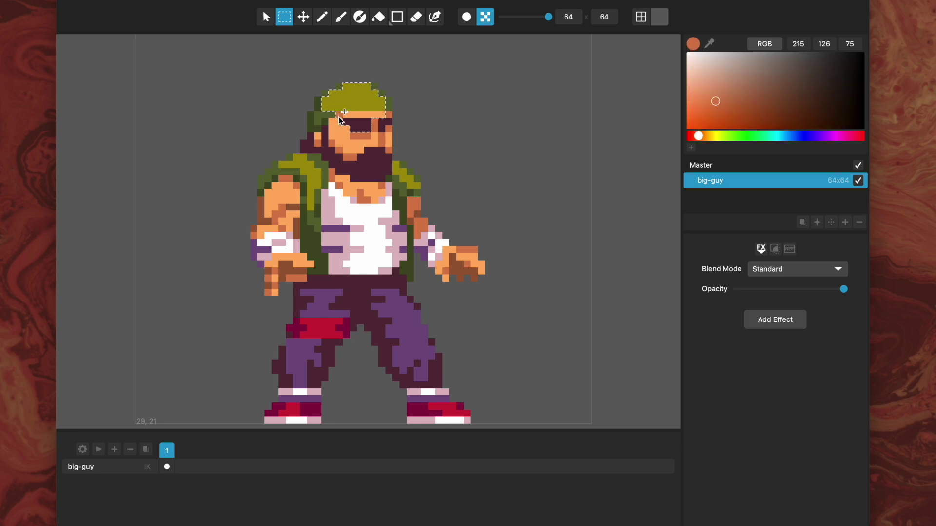
left_click(340, 127, "shift")
left_click(360, 135, "alt")
left_click_drag(363, 94, 359, 81)
key("ctrl+z")
key("ctrl+d")
Use Select Same Color Layer Pixels on the cap and recolour the olive pixels mustard yellow (179, 164, 2).
left_click_drag(292, 70, 361, 87)
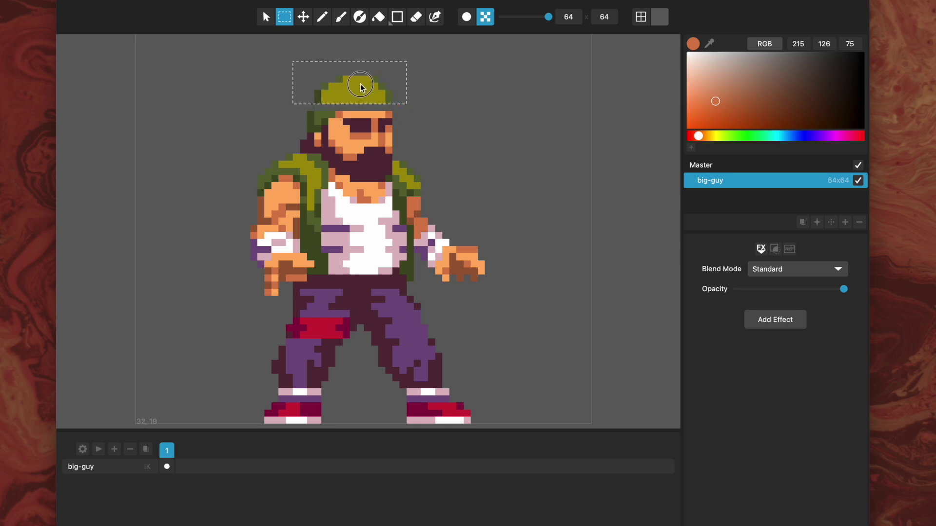
key("super+z")
key("super+z")
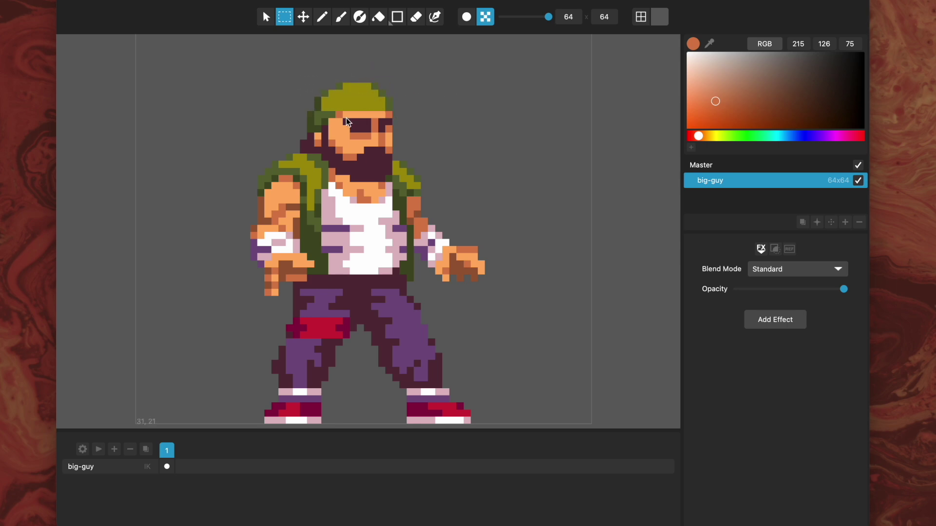
right_click(362, 93)
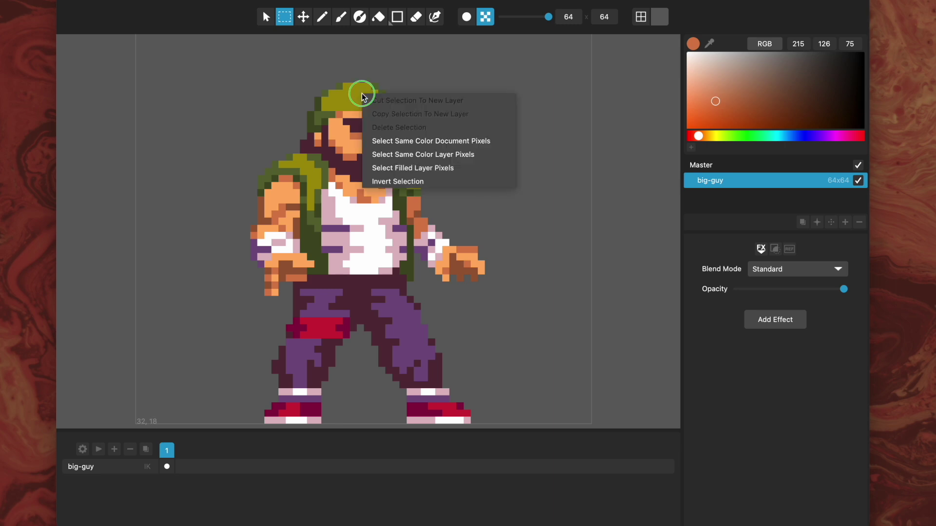
left_click(453, 154)
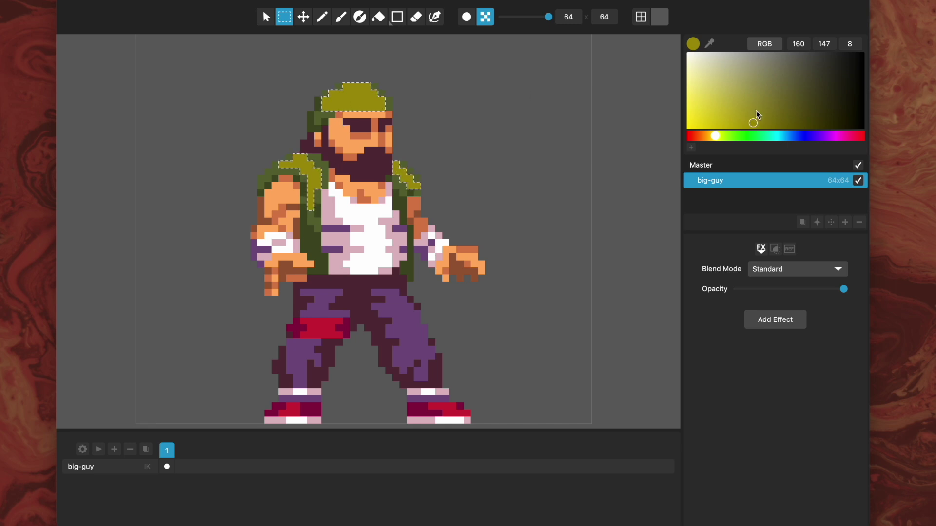
mouse_move(754, 125)
left_mouse_down()
mouse_move(742, 107)
mouse_move(782, 119)
mouse_move(739, 115)
mouse_move(762, 127)
mouse_move(753, 80)
mouse_move(731, 136)
mouse_move(800, 138)
mouse_move(749, 138)
mouse_move(736, 96)
mouse_move(747, 138)
mouse_move(762, 105)
mouse_move(755, 137)
mouse_move(775, 134)
mouse_move(749, 142)
mouse_move(743, 97)
mouse_move(766, 141)
mouse_move(734, 126)
mouse_move(752, 136)
mouse_move(754, 119)
mouse_move(740, 126)
left_mouse_up()
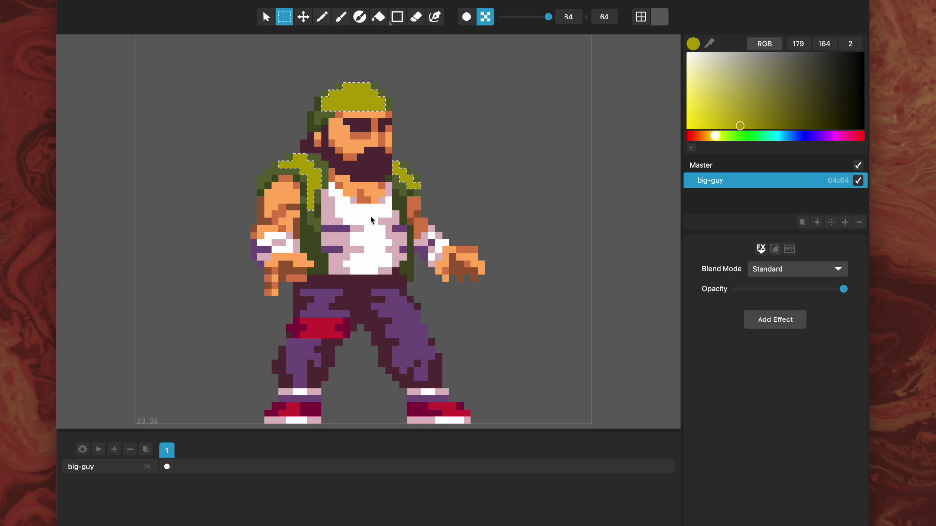
Clear the hat and jacket selection, then marquee the head and clear that too.
left_click(430, 143)
left_click_drag(278, 68, 404, 154)
left_click(441, 108)
Discard the sprite's changes and create a 32x32 Dynamic-Res Pixel Art project at scale 5.
left_click(82, 0)
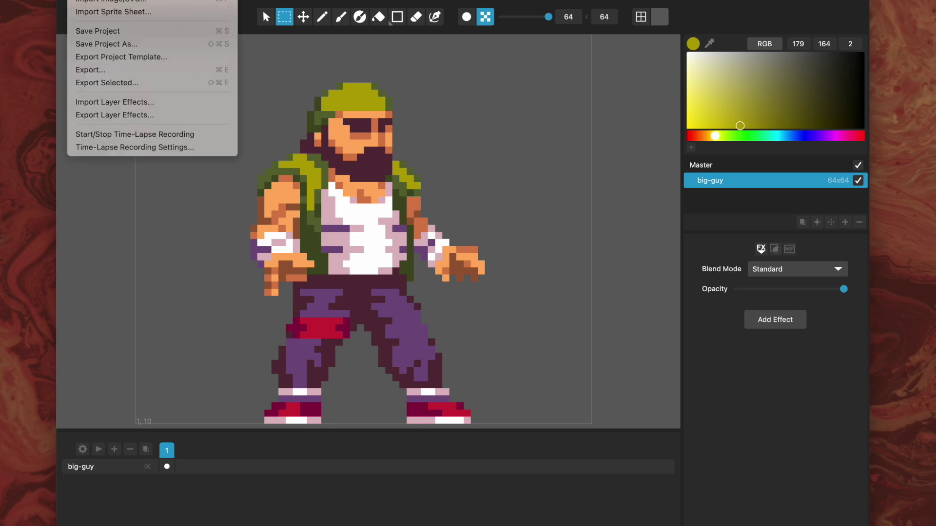
key("super+n")
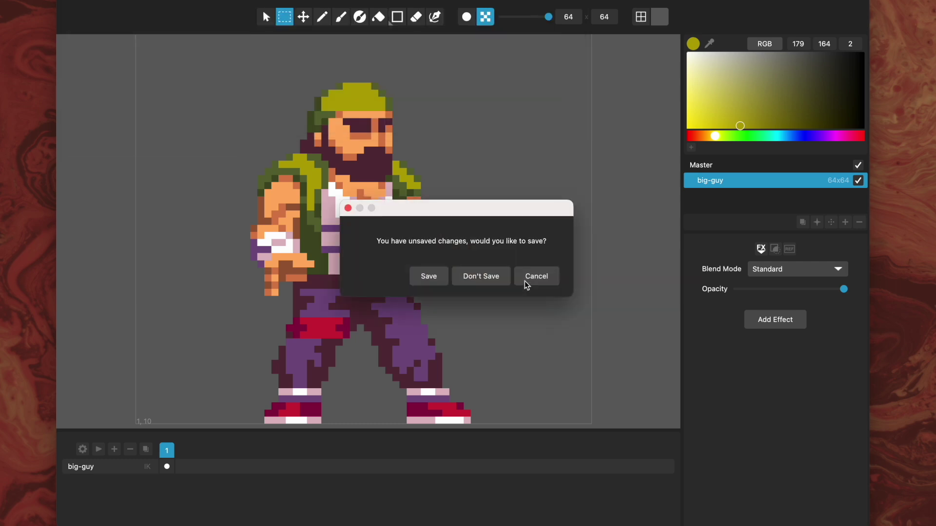
left_click(495, 279)
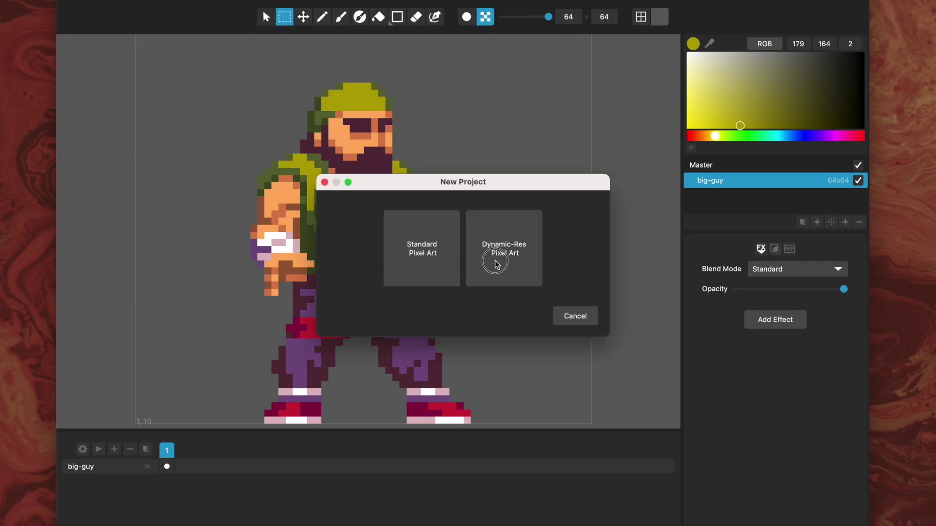
left_click(495, 263)
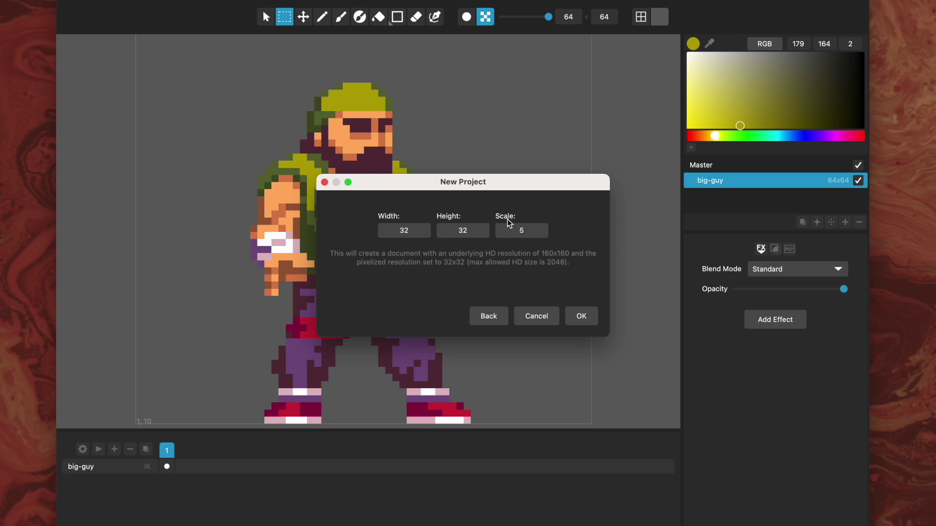
left_click(581, 316)
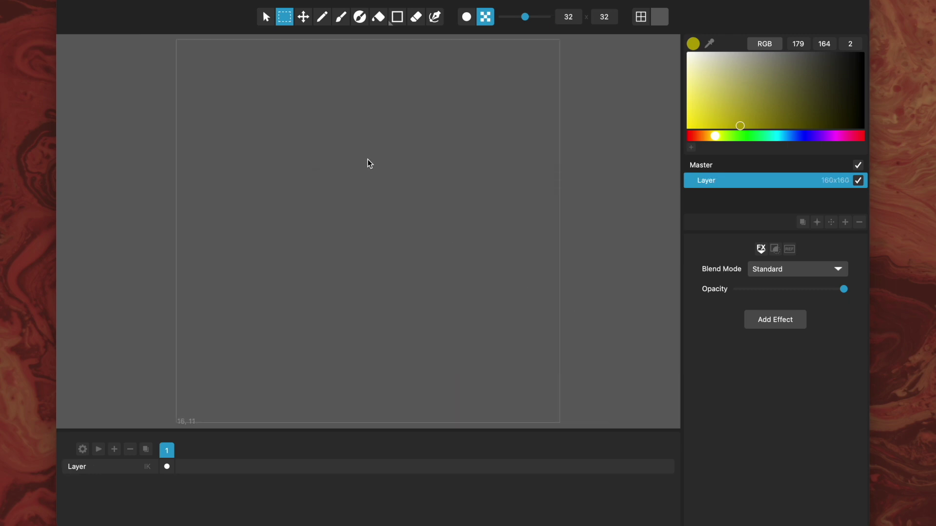
Brush a thick yellow ring, add a black Outline effect, and preview it in smooth HD.
left_click(342, 17)
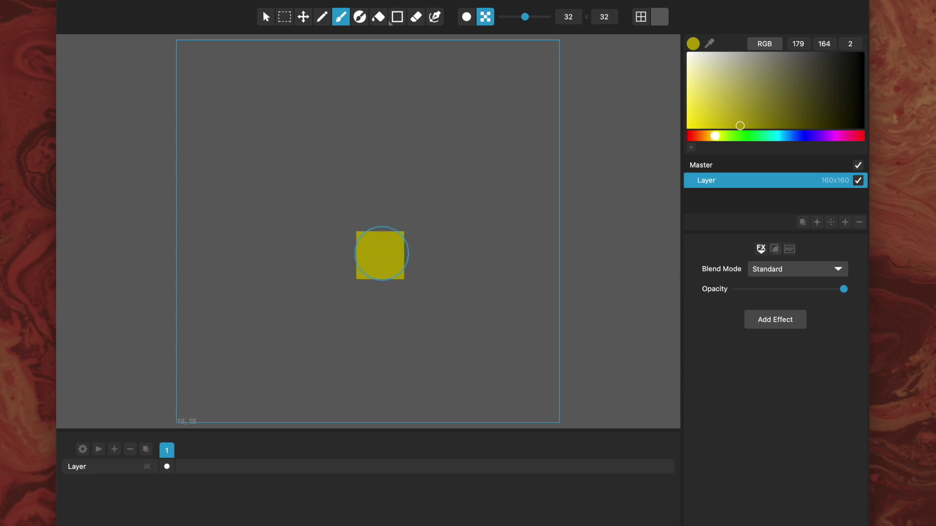
mouse_move(379, 254)
left_mouse_down()
mouse_move(310, 252)
mouse_move(265, 154)
mouse_move(358, 112)
mouse_move(444, 166)
mouse_move(429, 220)
mouse_move(375, 240)
left_mouse_up()
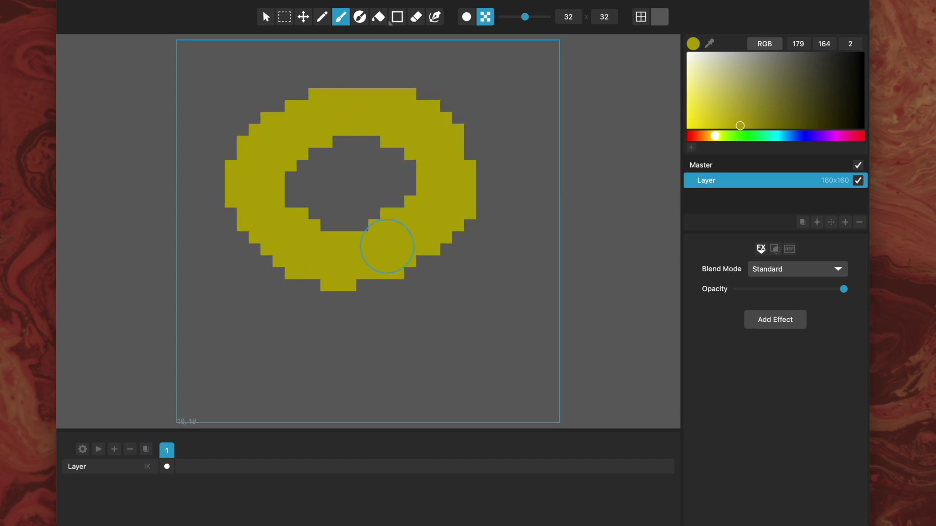
left_click(767, 321)
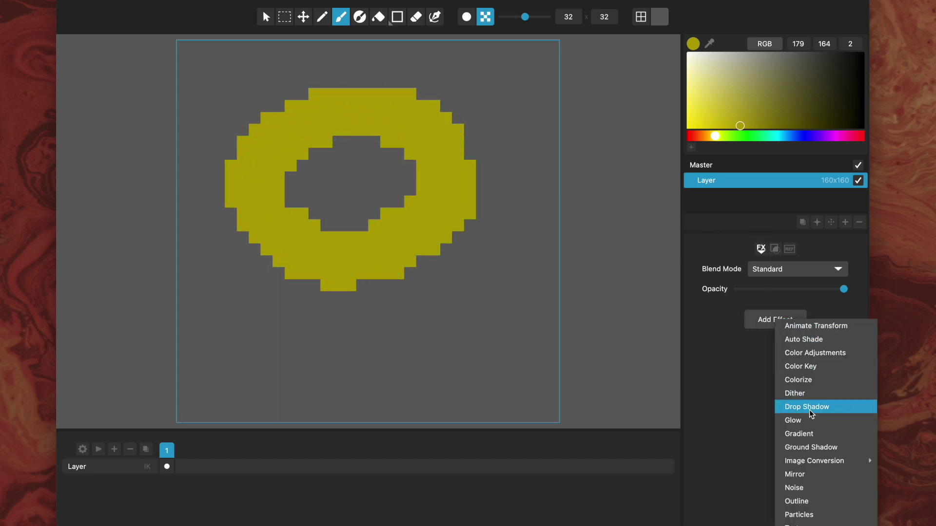
left_click(815, 501)
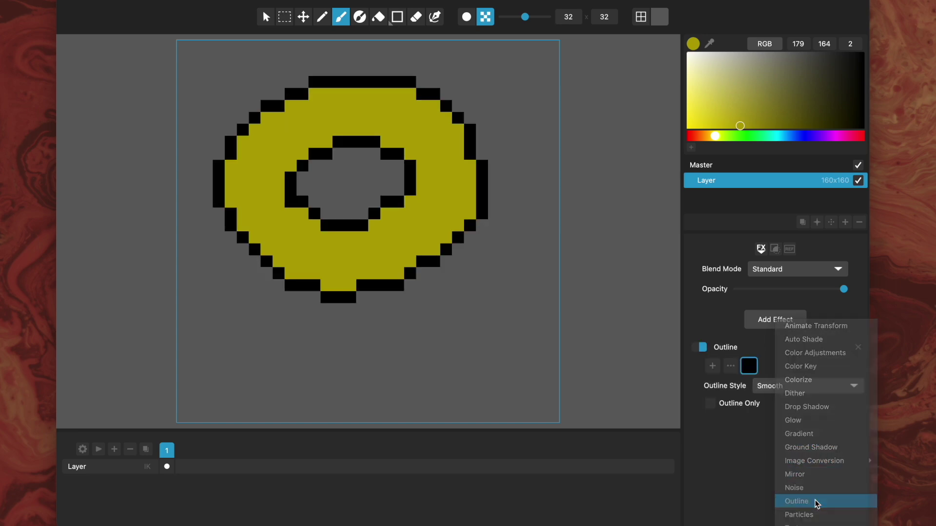
left_click_drag(390, 67, 390, 82)
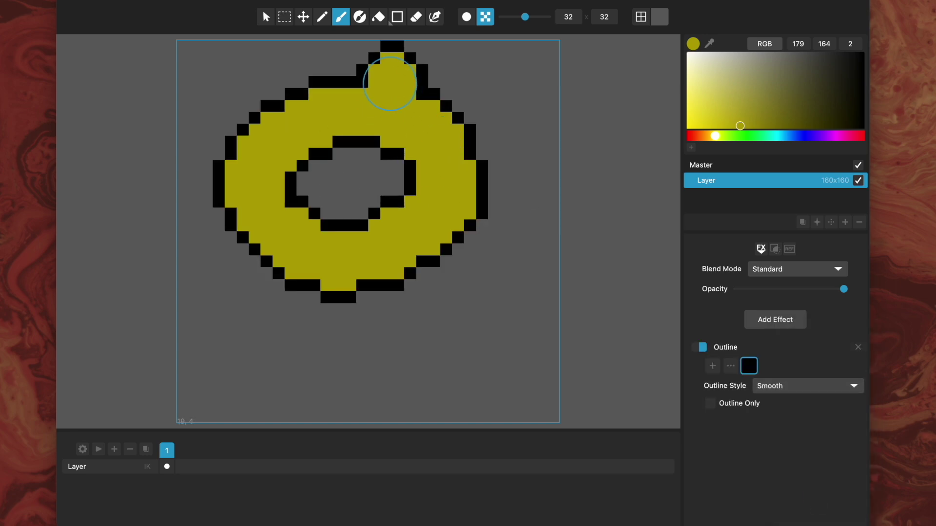
left_click(266, 17)
key("p")
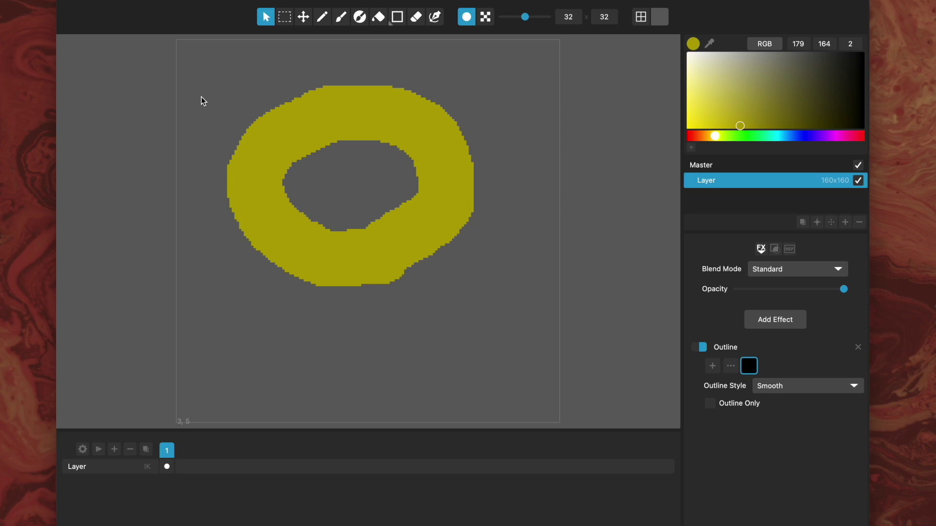
With the Move tool, rotate the ring about 28° counter-clockwise and resize it.
key("p")
key("p")
key("p")
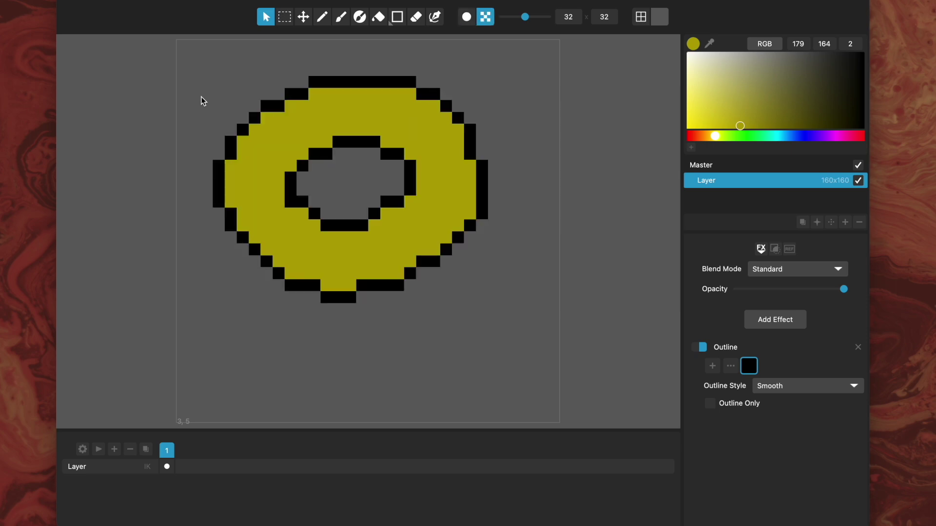
key("p")
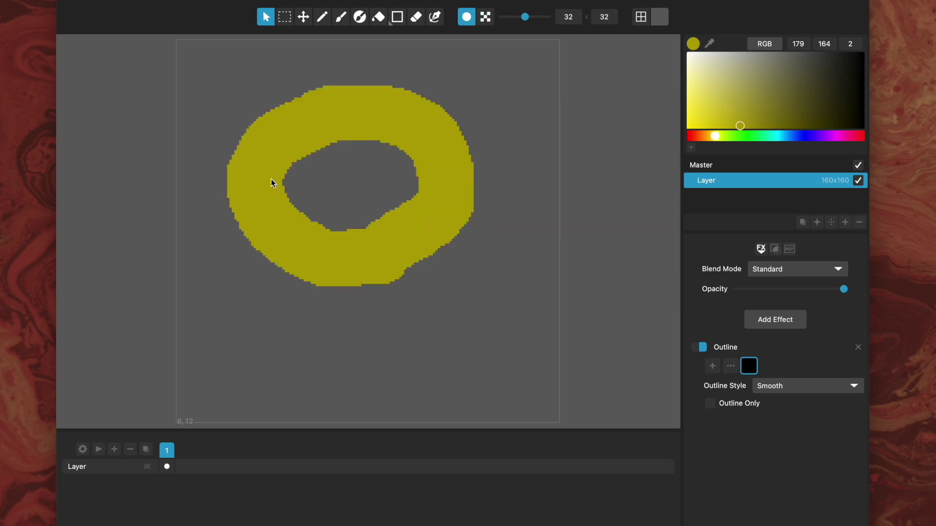
key("p")
key("p")
left_click(303, 17)
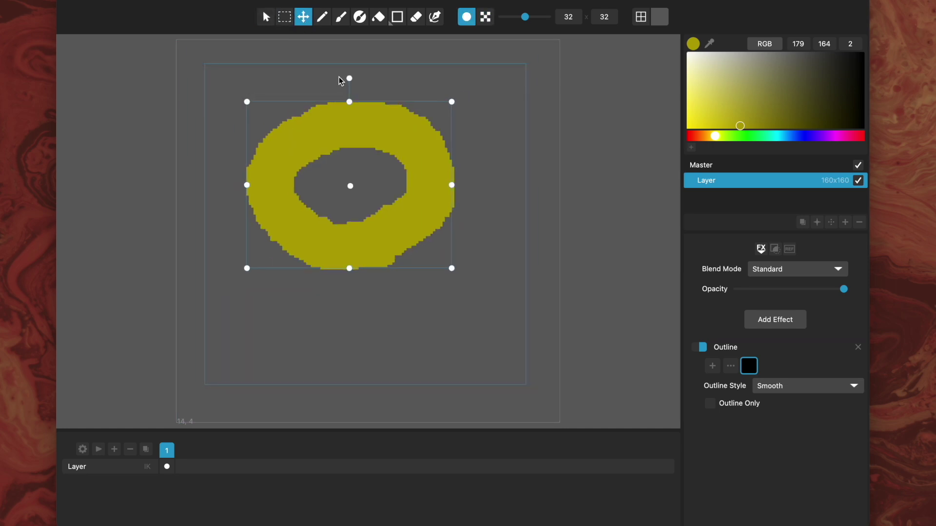
left_click_drag(348, 78, 298, 89)
left_click_drag(478, 212, 459, 270)
Nudge the ring up toward the canvas centre, rotate it slightly more, and marquee its upper-left part.
key("p")
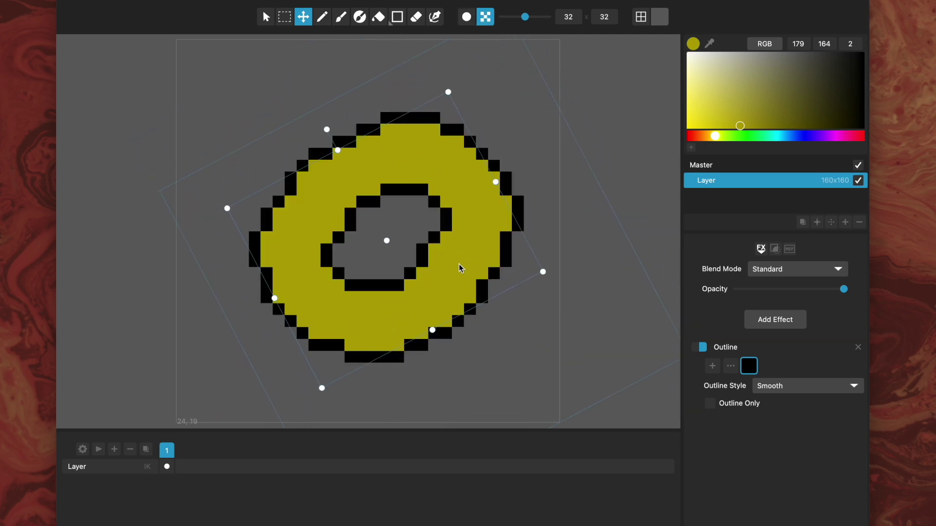
left_click_drag(453, 230, 463, 195)
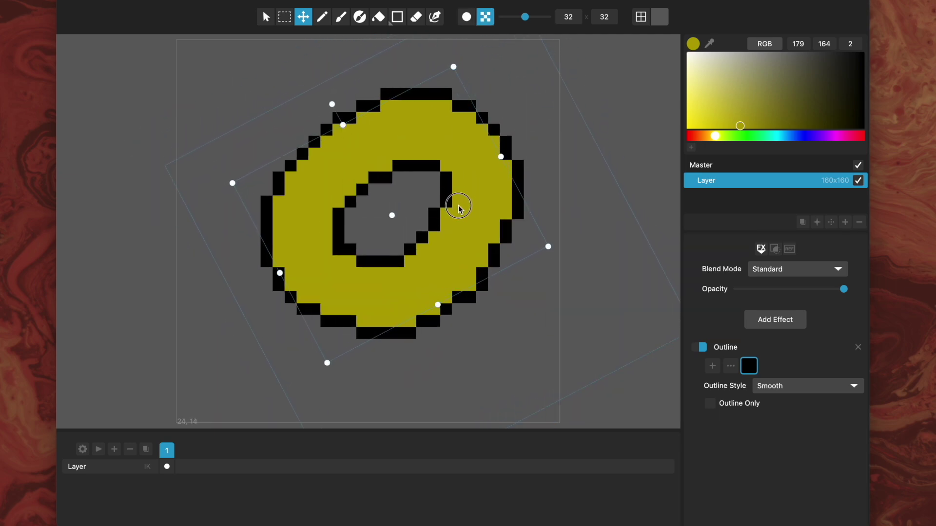
left_click_drag(458, 209, 460, 207)
left_click(285, 18)
left_click_drag(244, 96, 397, 252)
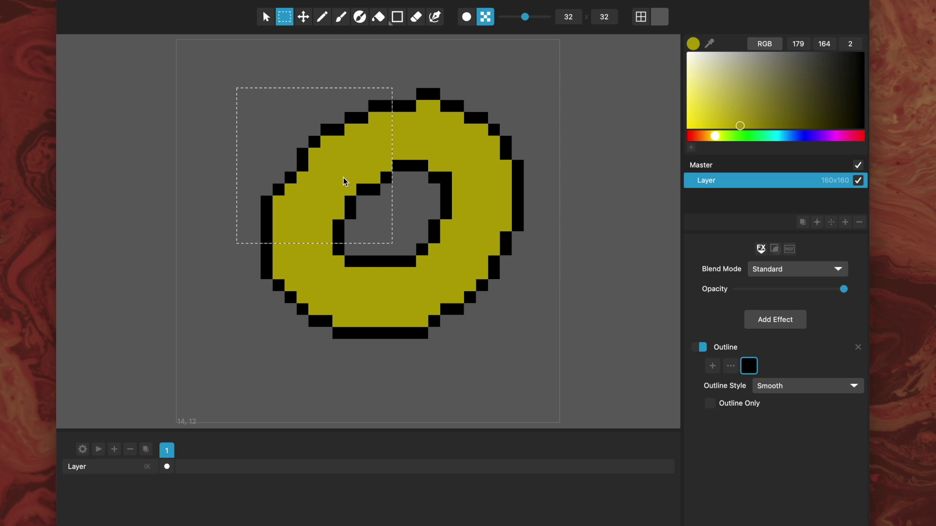
Drag the selected upper-left chunk off the ring, undo it, and try again.
left_click_drag(343, 181, 287, 140)
key("p")
key("ctrl+z")
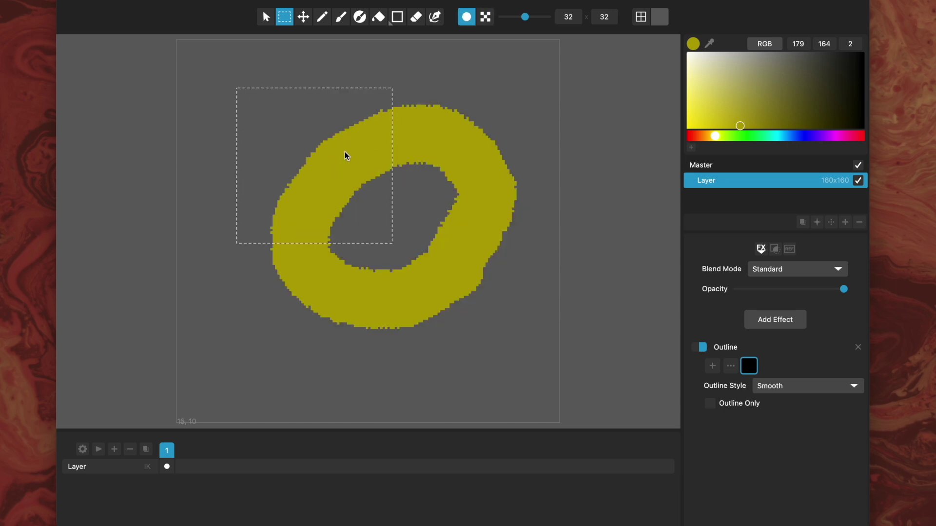
mouse_move(350, 169)
left_mouse_down()
mouse_move(303, 140)
mouse_move(326, 145)
mouse_move(309, 138)
mouse_move(326, 129)
mouse_move(317, 142)
mouse_move(330, 138)
mouse_move(353, 168)
left_mouse_up()
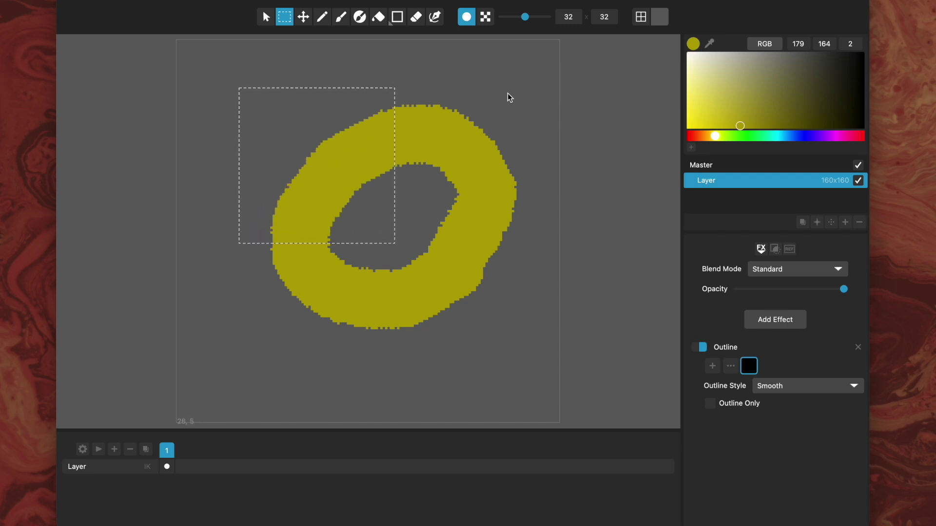
Select the ring's upper-right chunk, lift it upward, and deselect to keep the outlined pieces.
left_click_drag(505, 88, 460, 106)
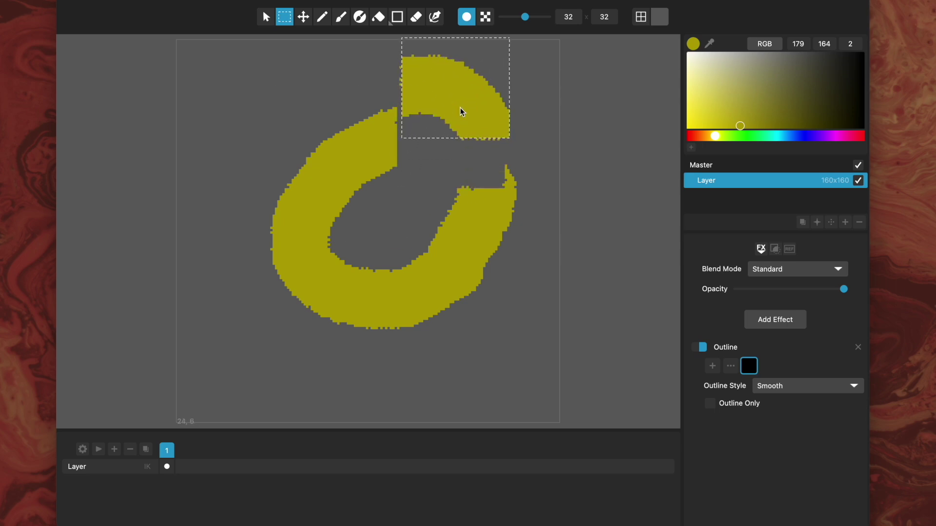
key("Tab")
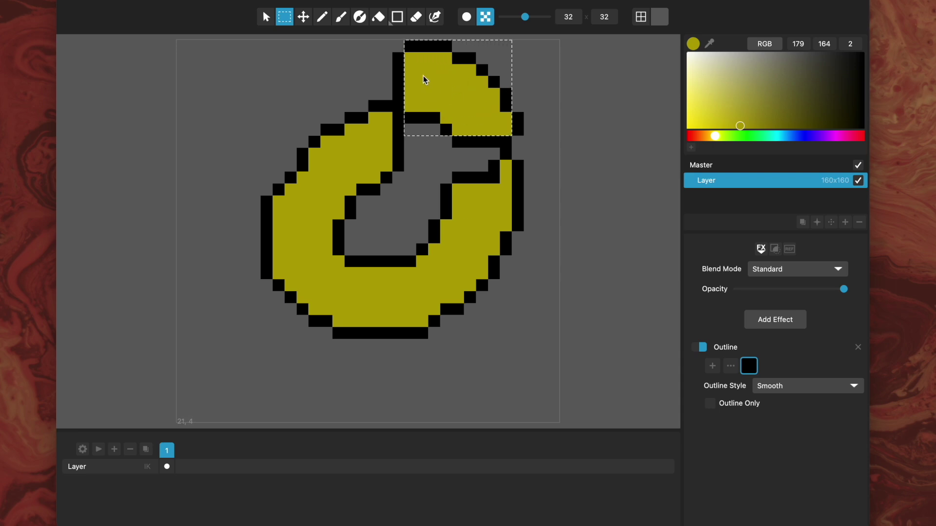
left_click(544, 114)
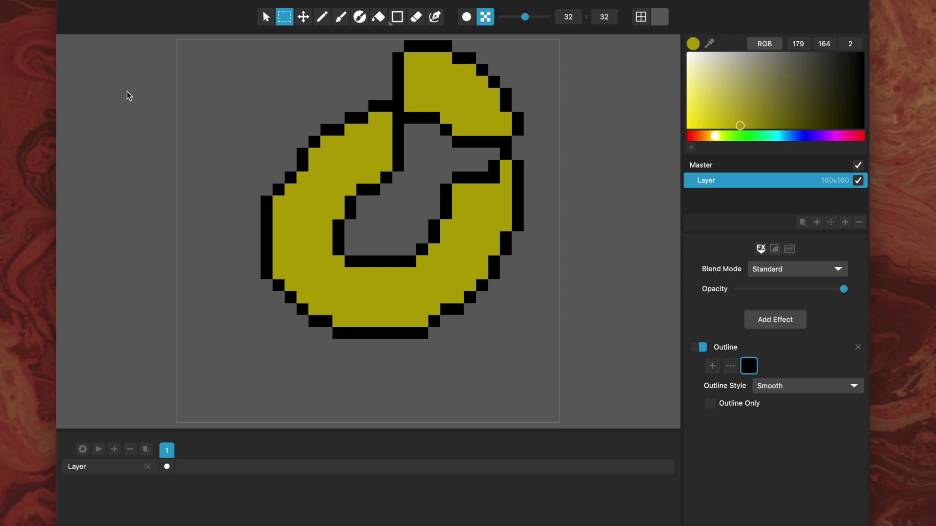
Open recent 'animation test.pmf' without saving the ring, then pan and zoom onto the big-guy sprite.
left_click(83, 0)
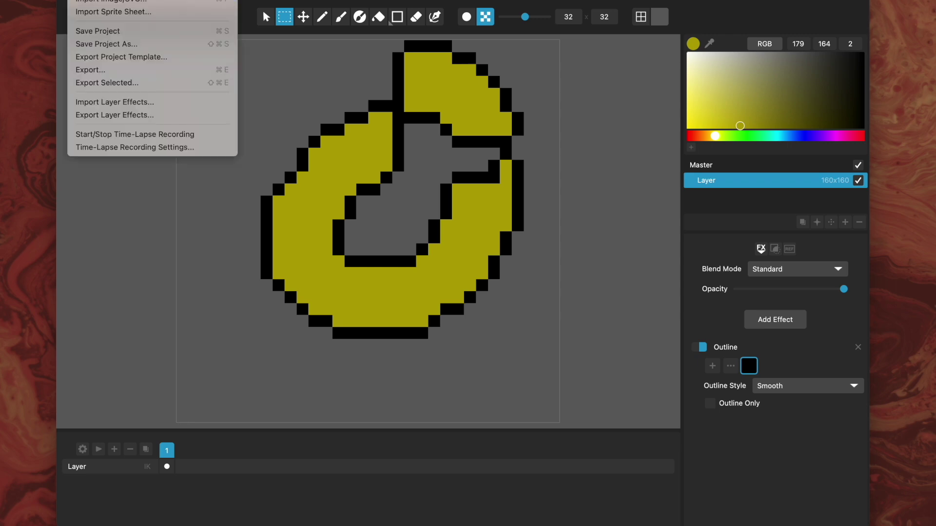
mouse_move(104, 0)
left_click(305, 11)
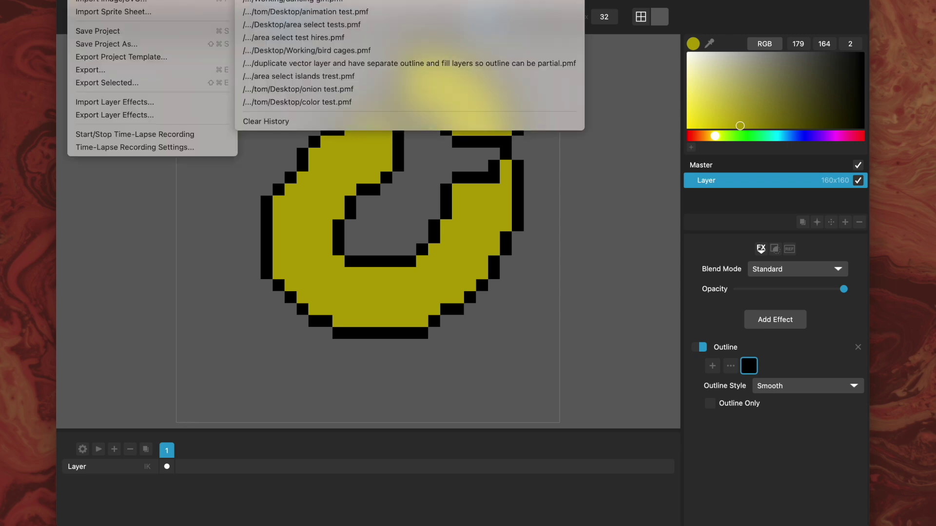
left_click(473, 276)
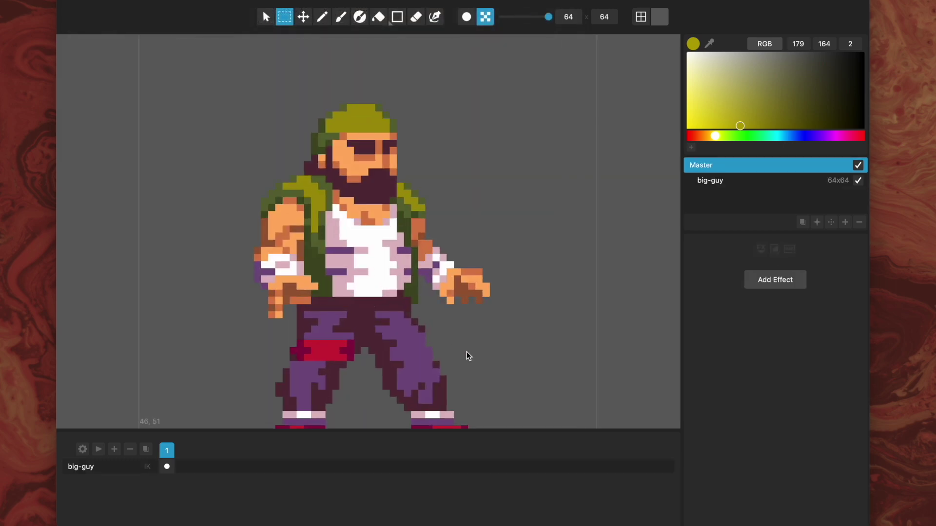
left_click_drag(467, 352, 484, 316)
scroll(484, 316, "up", 2)
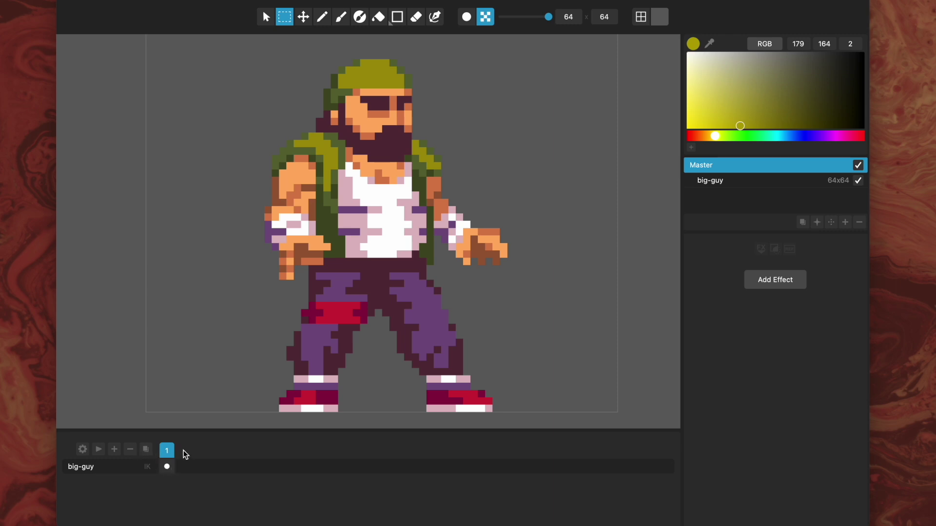
Duplicate the frame, marquee the upper body plus both fists, and open the Preview window.
left_click(148, 449)
left_click_drag(278, 53, 507, 257)
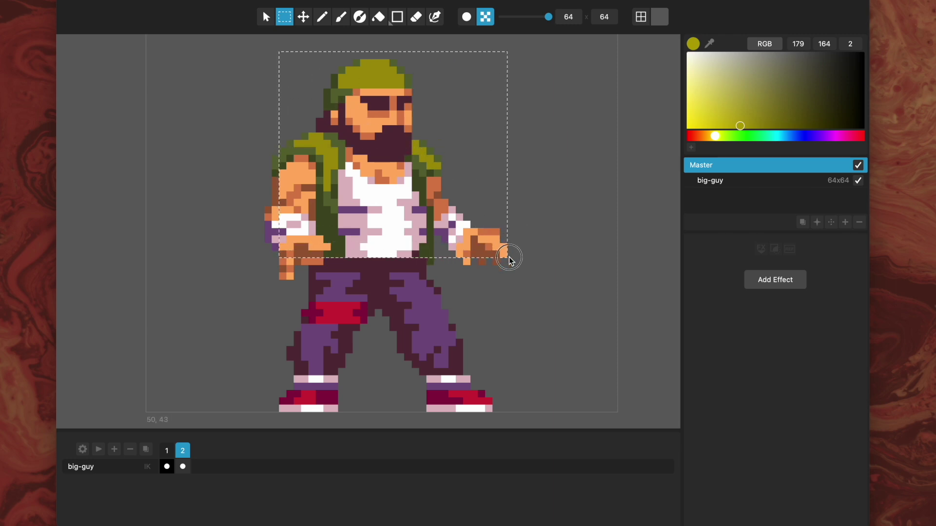
left_click_drag(530, 294, 456, 228)
left_click_drag(234, 199, 323, 265)
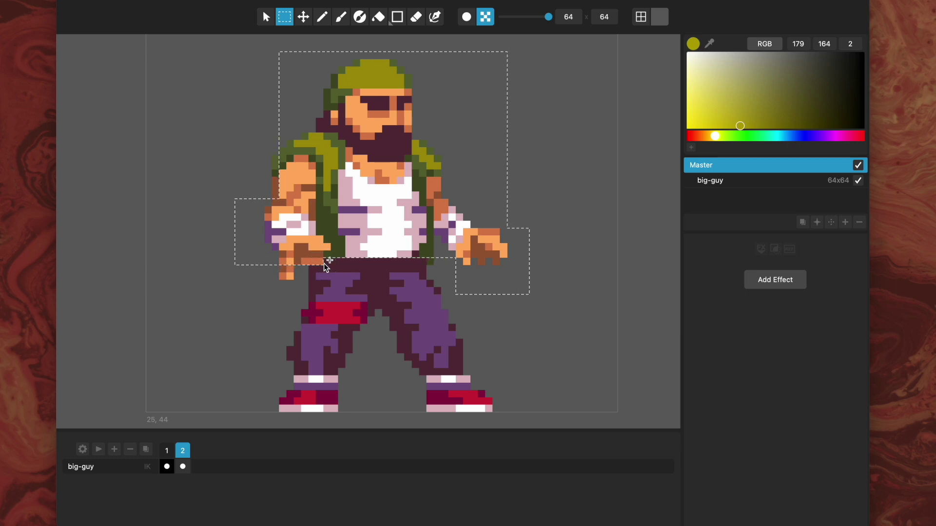
left_click_drag(258, 308, 294, 265)
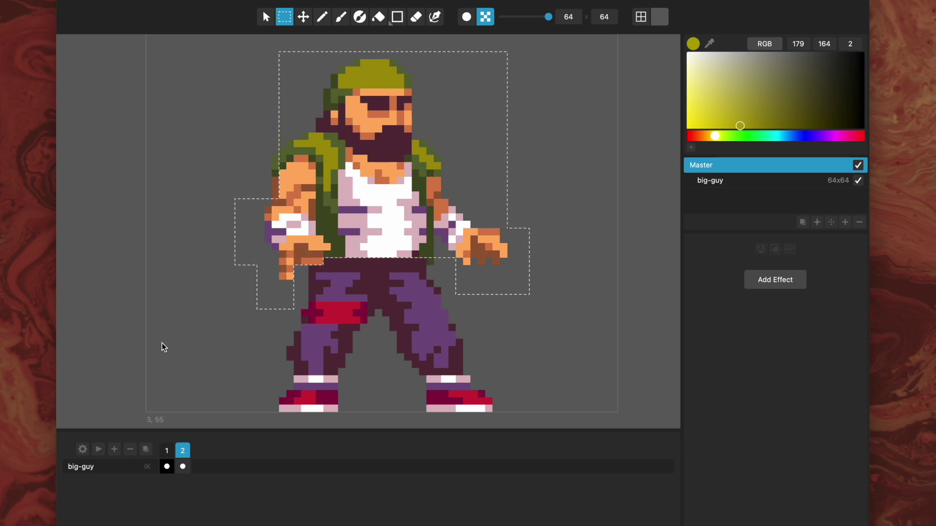
key("p")
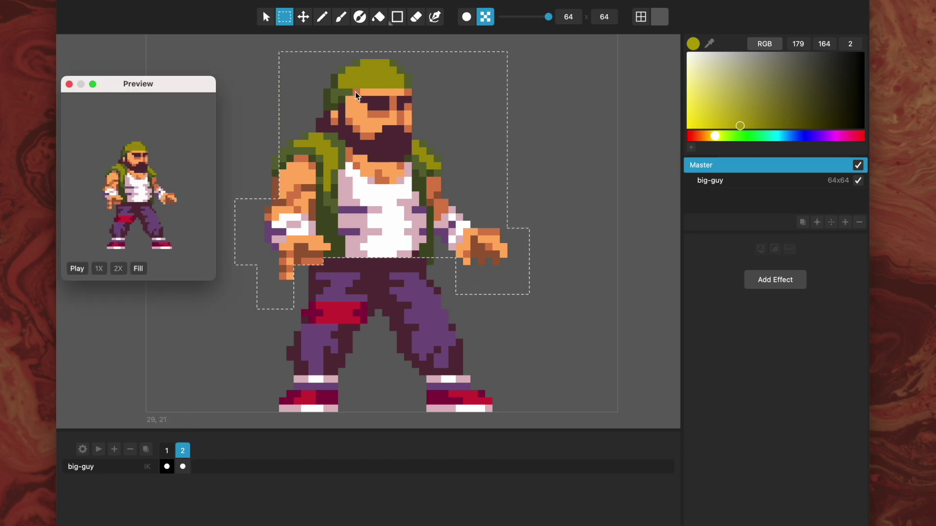
On the big-guy layer, shift frame 2's upper body and fists down one pixel, then deselect.
left_click_drag(368, 141, 369, 140)
left_click(710, 181)
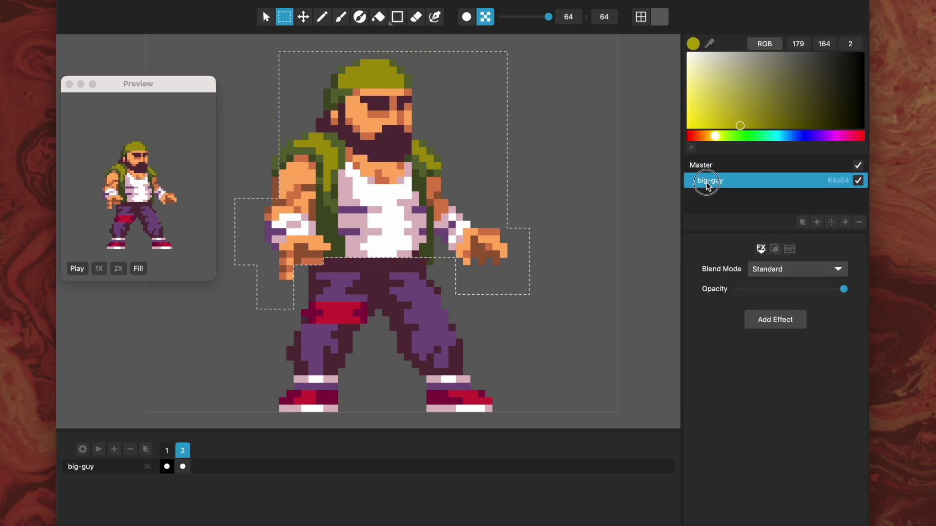
left_click_drag(347, 153, 349, 160)
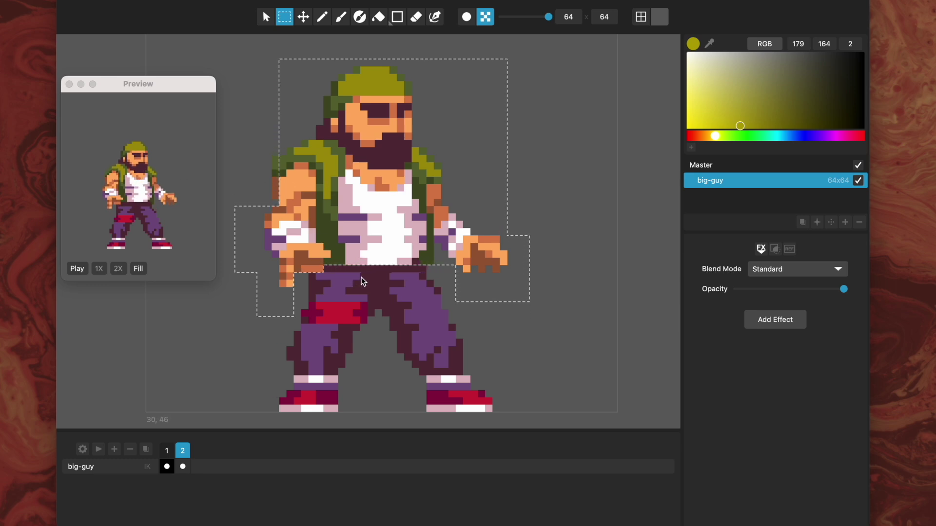
left_click(251, 164)
Duplicate frame 1 to create a third frame in the big-guy timeline.
left_click(168, 452)
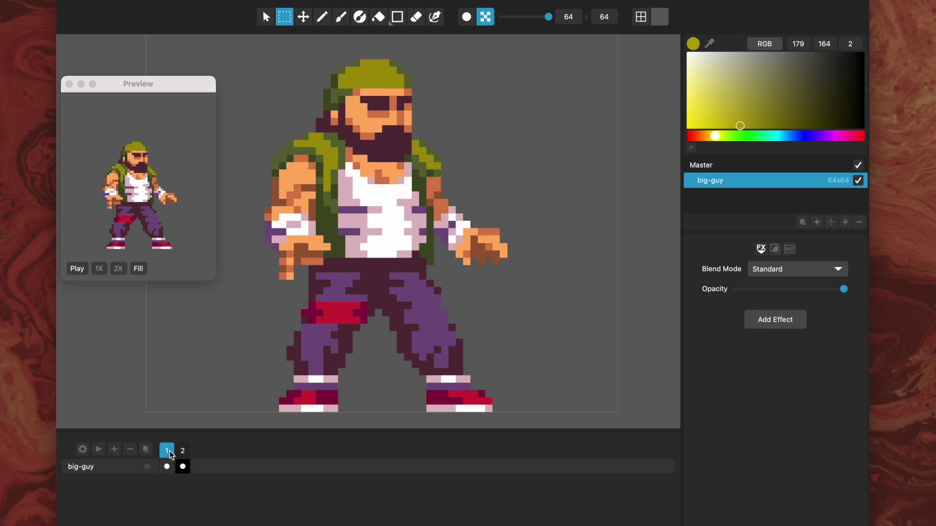
left_click(147, 448)
left_click(198, 453)
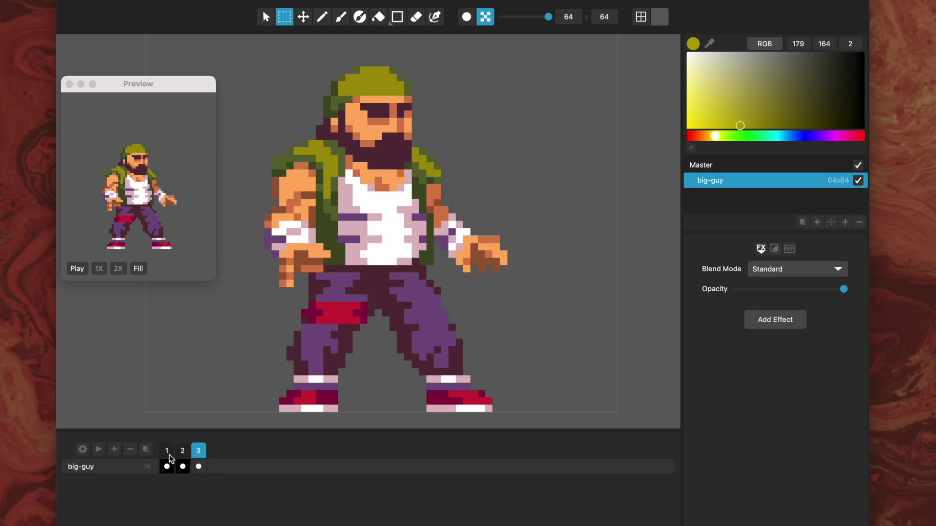
left_click_drag(202, 456, 166, 455)
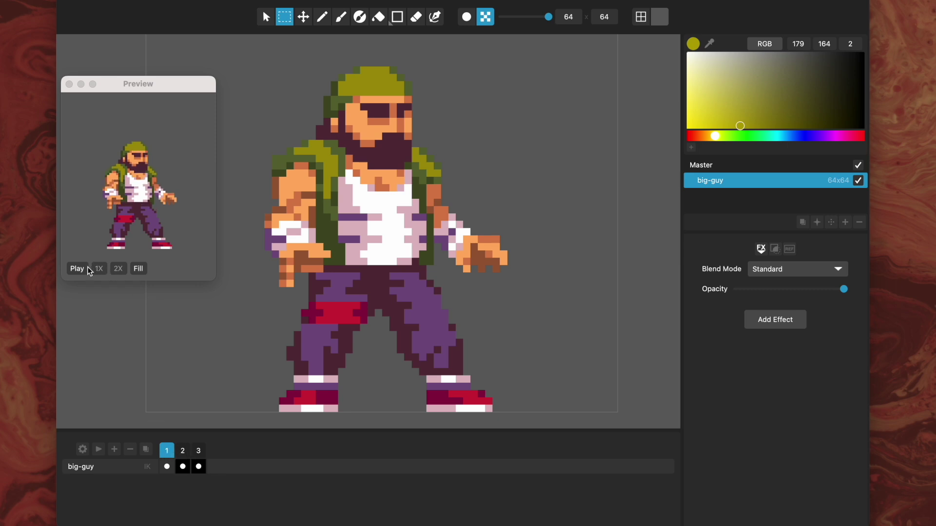
Play the idle animation, step through frames 1–3, and drag frame 3 in front of frame 1.
left_click(78, 269)
left_click(183, 451)
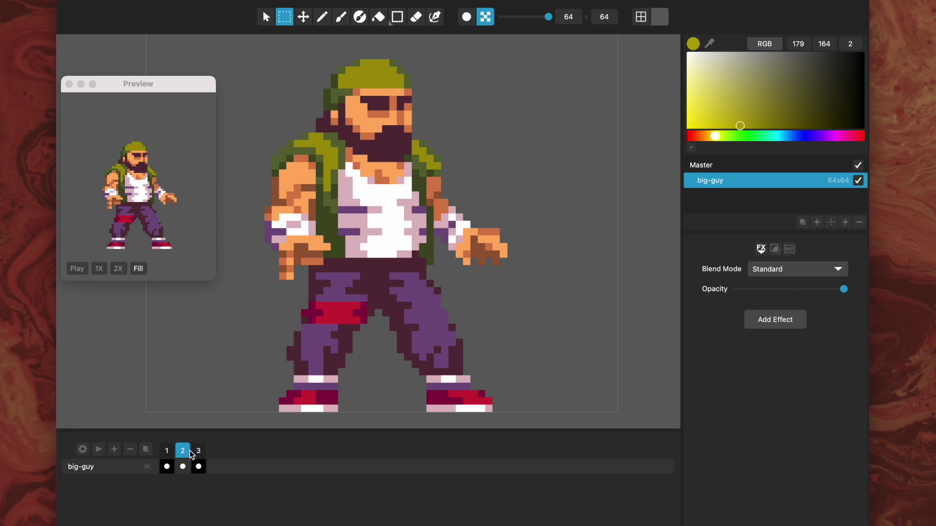
left_click(197, 452)
key("Left")
key("Left")
left_click_drag(199, 454, 200, 453)
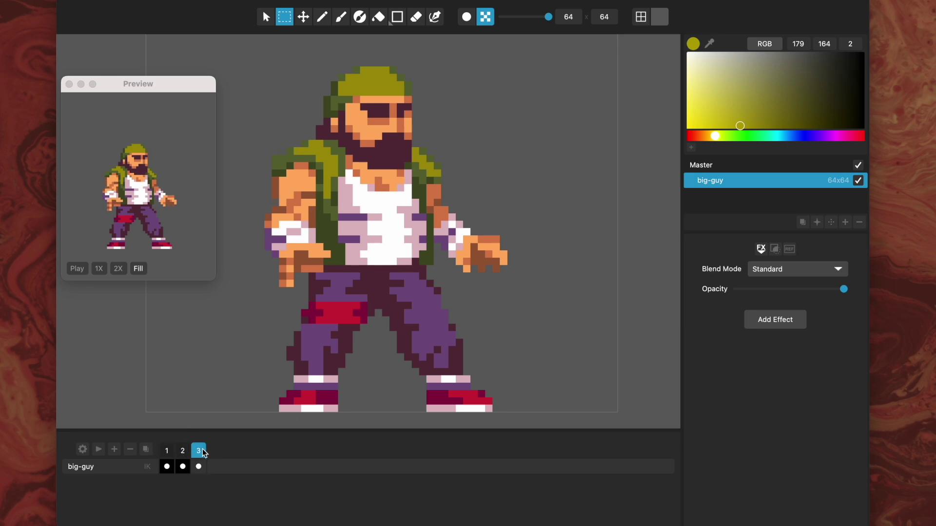
left_click(183, 451)
left_click(168, 453)
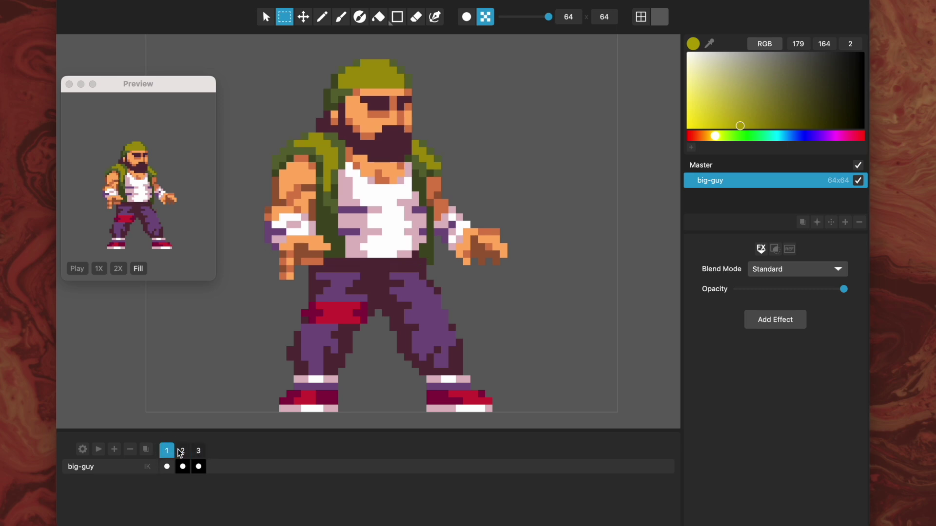
left_click(198, 451)
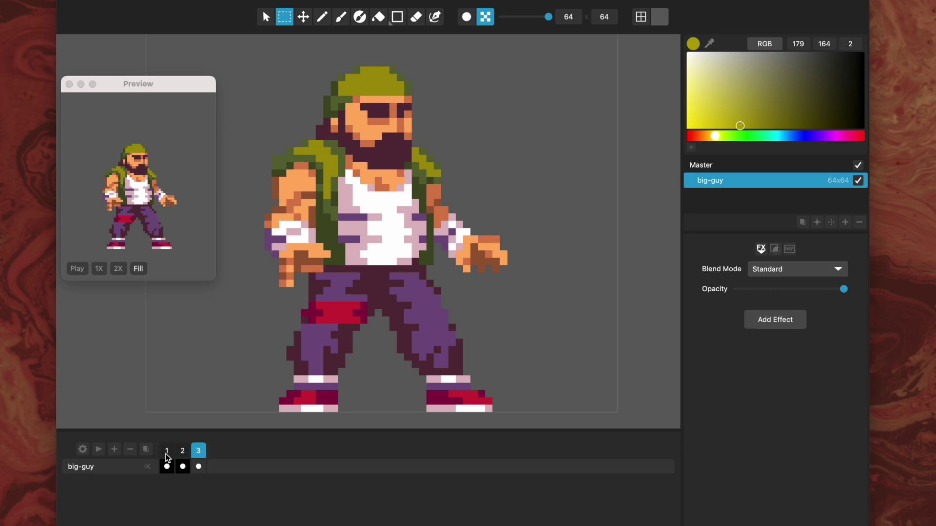
mouse_move(198, 455)
left_mouse_down()
mouse_move(173, 458)
mouse_move(195, 450)
left_mouse_up()
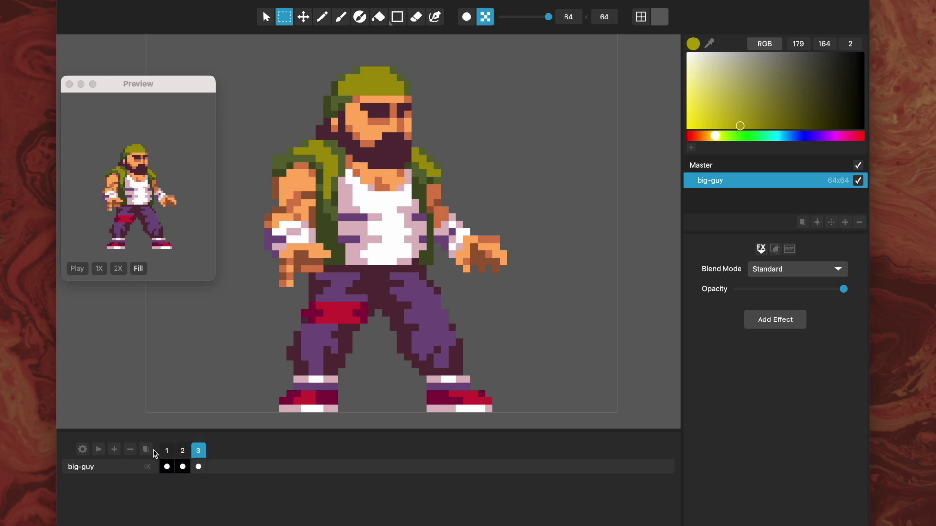